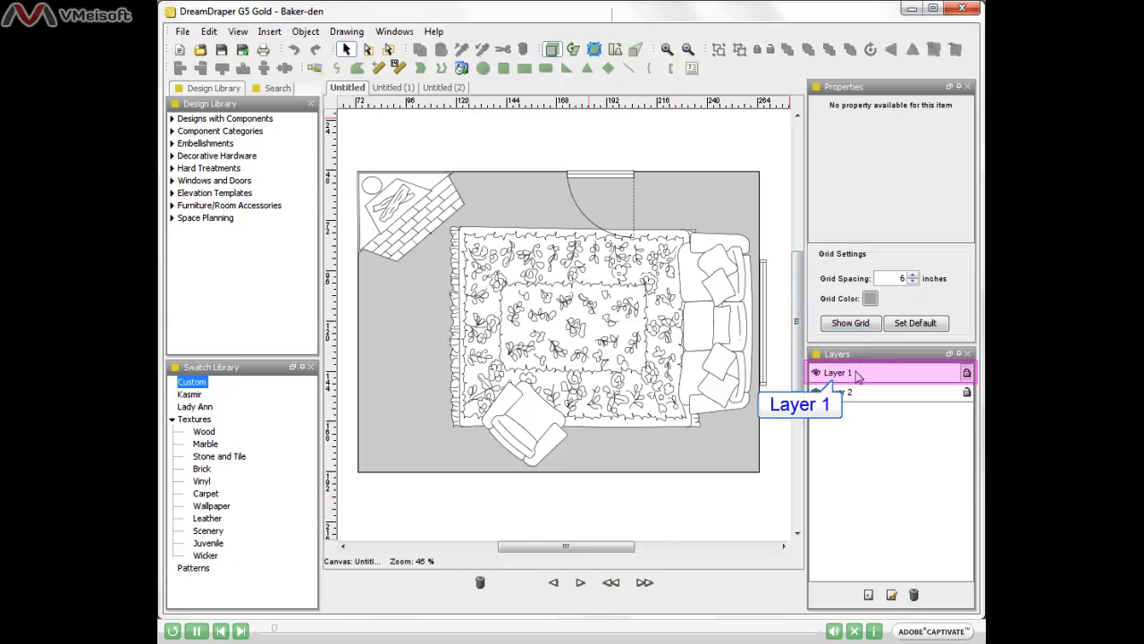
# Step: Make Layer 1 the active layer and show the grid on the den floor plan
pyautogui.click(856, 376)
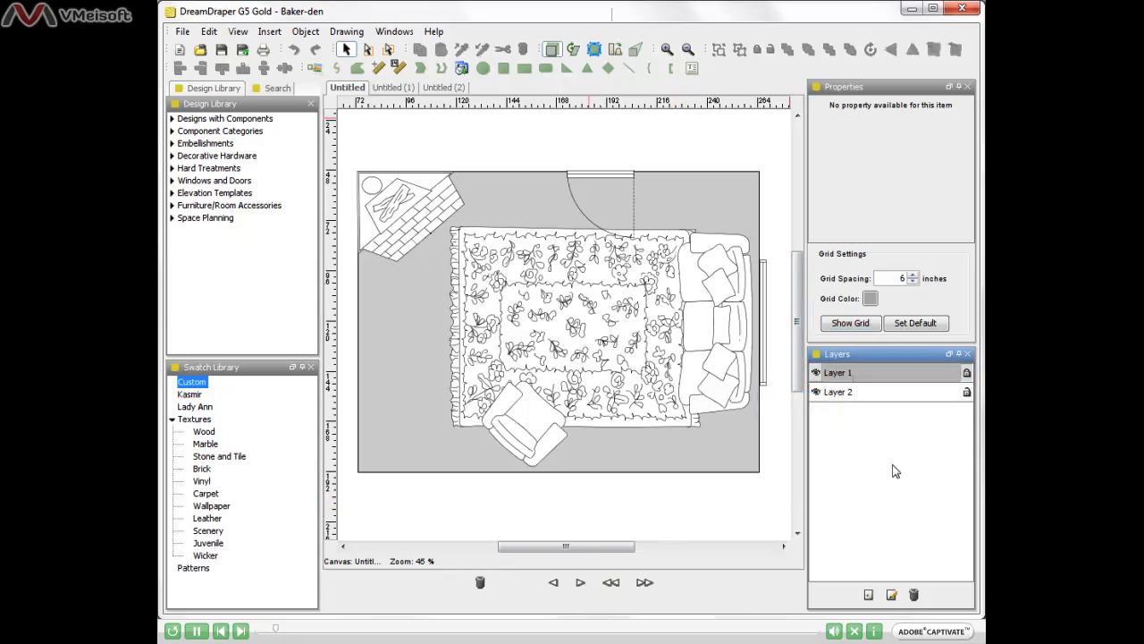
pyautogui.click(971, 372)
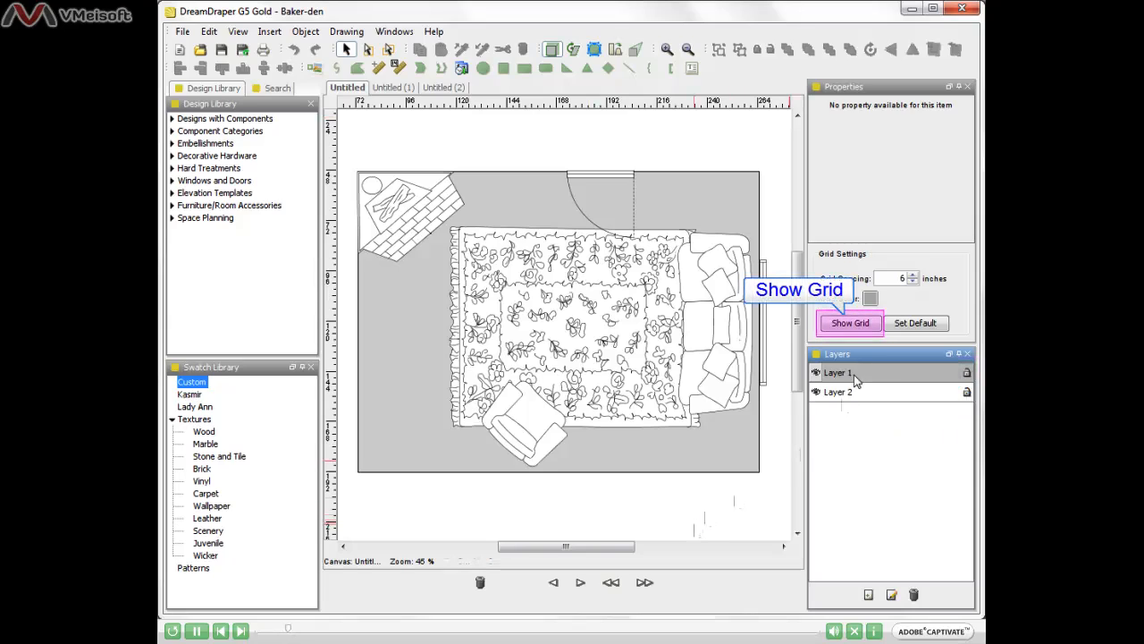
pyautogui.click(850, 323)
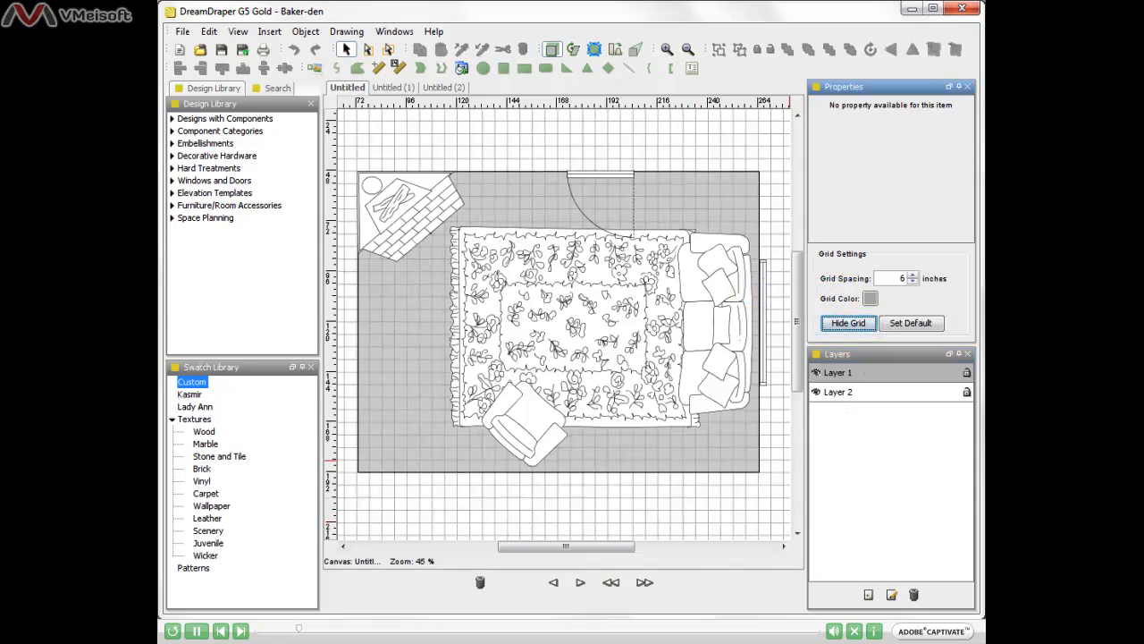
# Step: Auto-hide the Properties and Layers panels to enlarge the drawing area
pyautogui.click(959, 88)
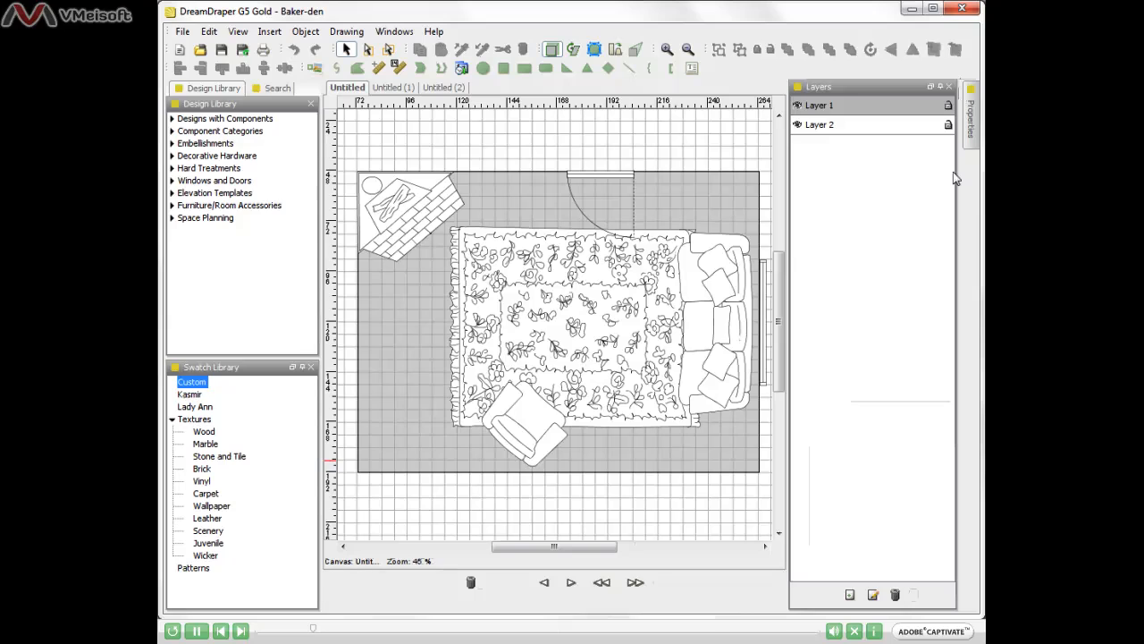
pyautogui.click(942, 86)
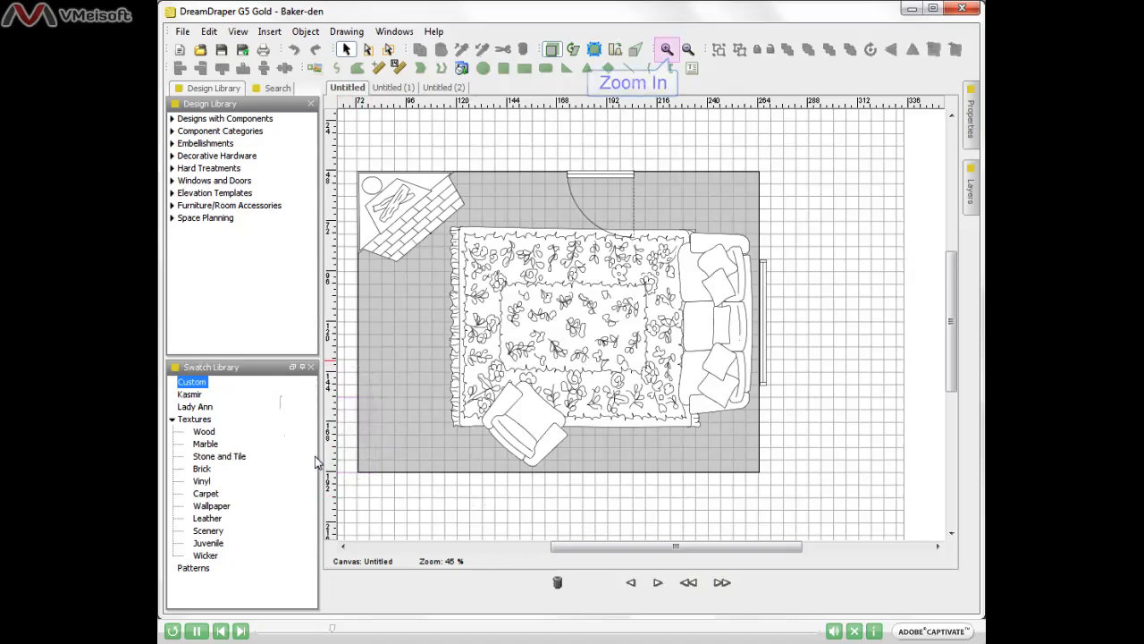
# Step: Place a 24-inch horizontal dimension line and move it so its right end meets the floor's lower-left corner
pyautogui.click(667, 52)
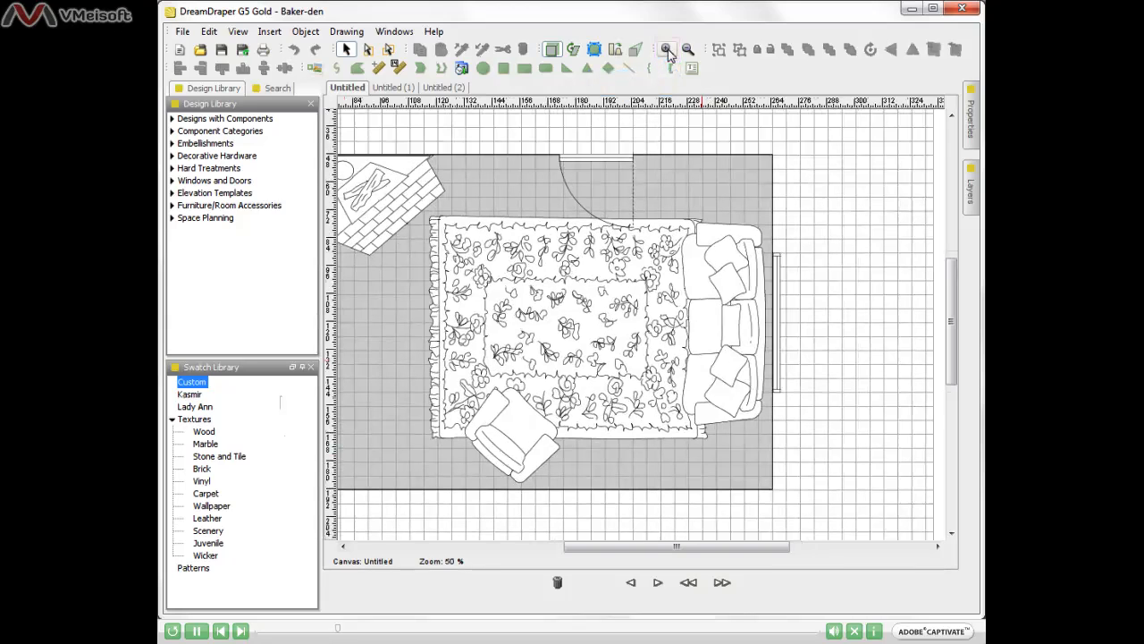
pyautogui.click(668, 52)
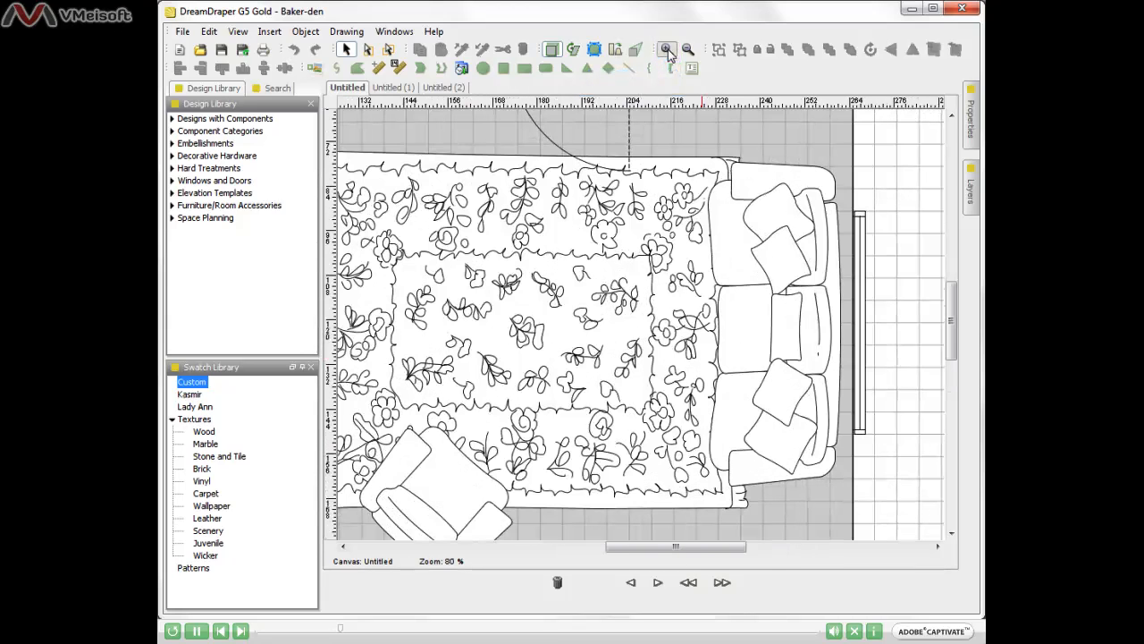
pyautogui.click(668, 52)
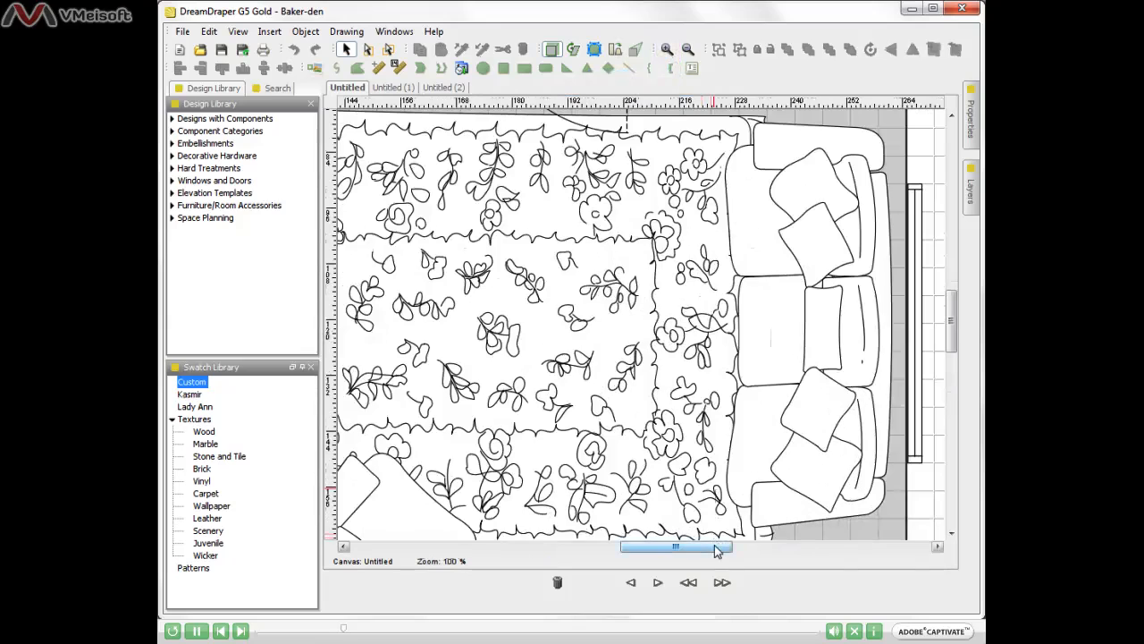
pyautogui.moveTo(719, 546); pyautogui.dragTo(640, 553)
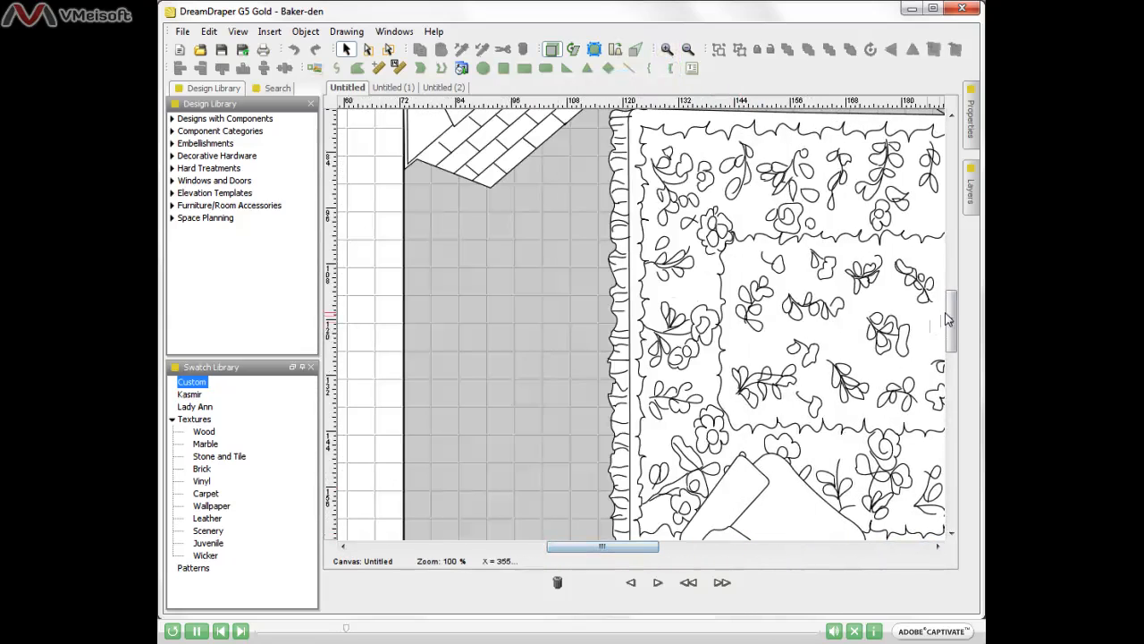
pyautogui.moveTo(954, 310); pyautogui.dragTo(928, 377)
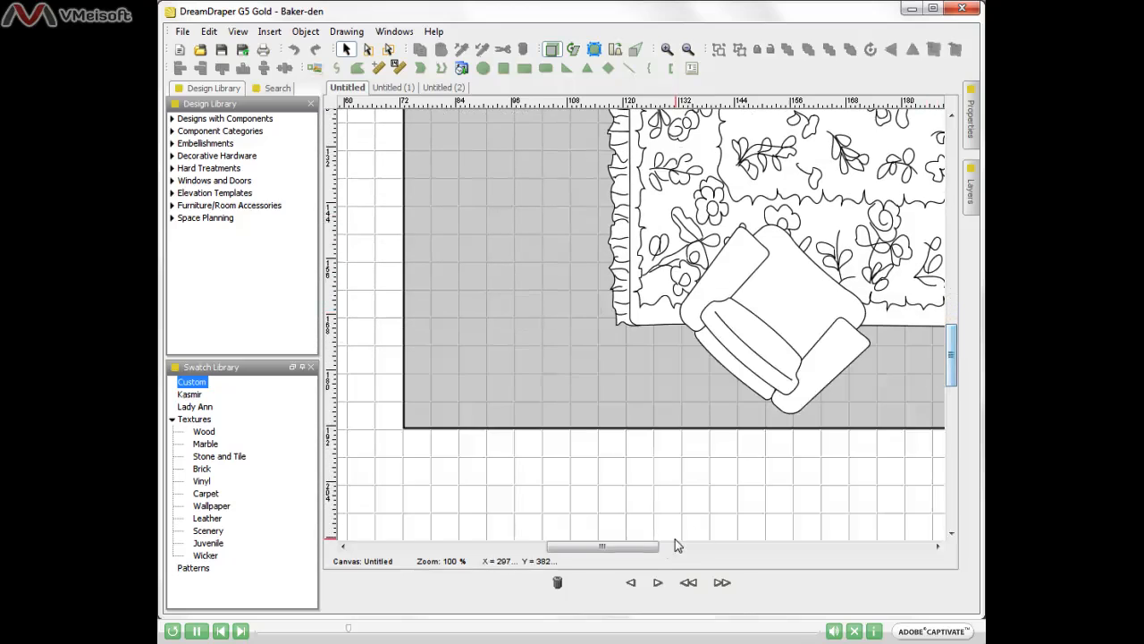
pyautogui.moveTo(654, 551); pyautogui.dragTo(622, 552)
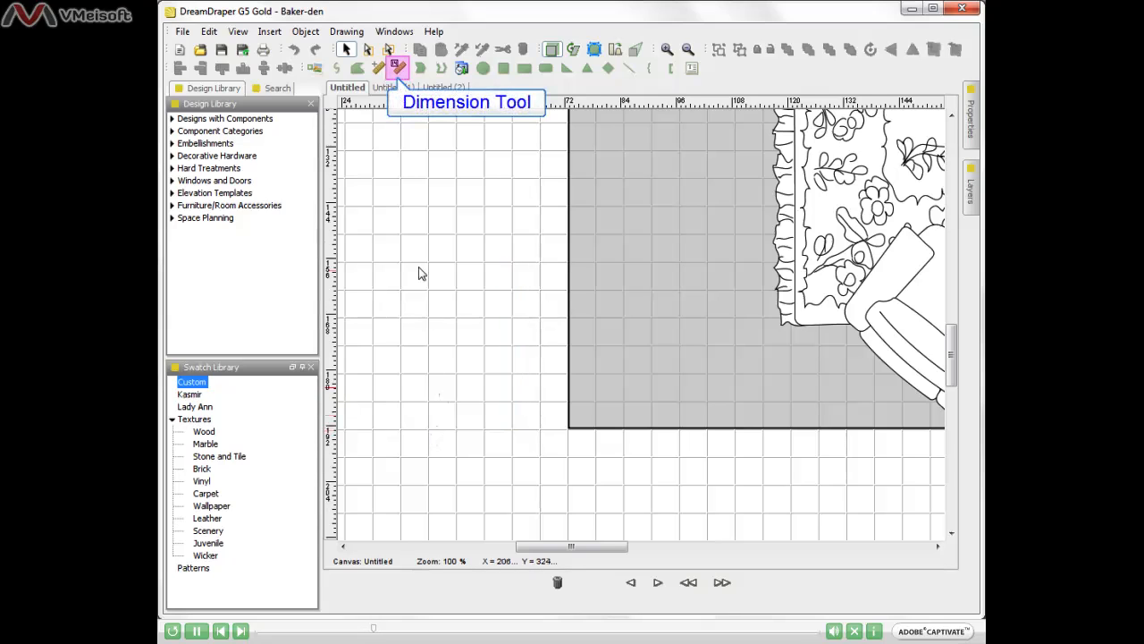
pyautogui.click(398, 69)
pyautogui.click(403, 403)
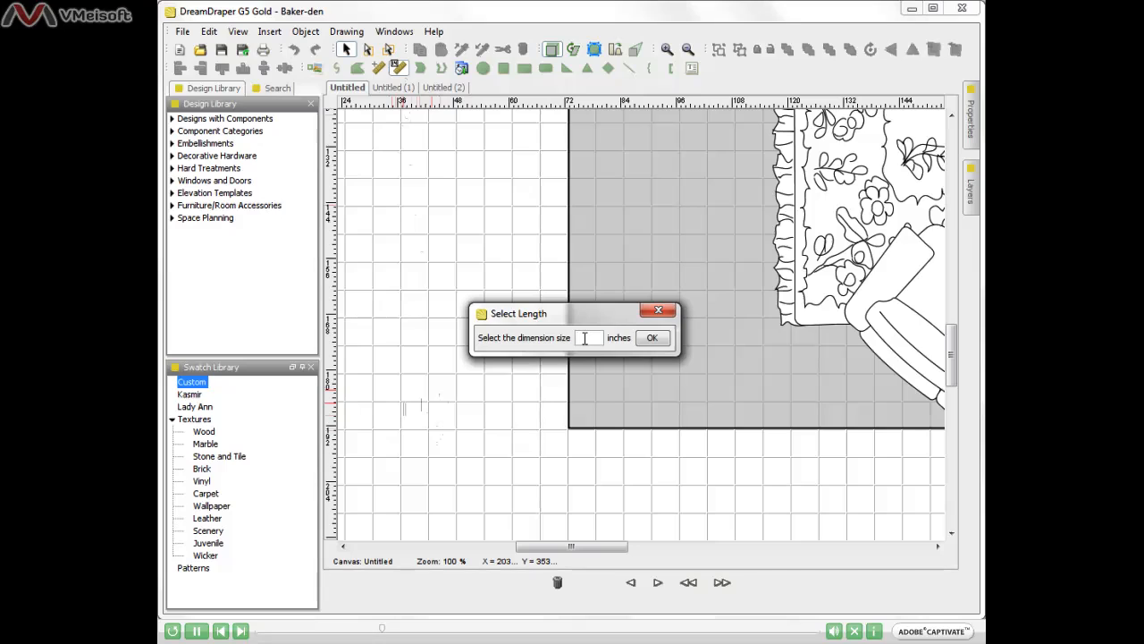
pyautogui.write('24')
pyautogui.click(653, 337)
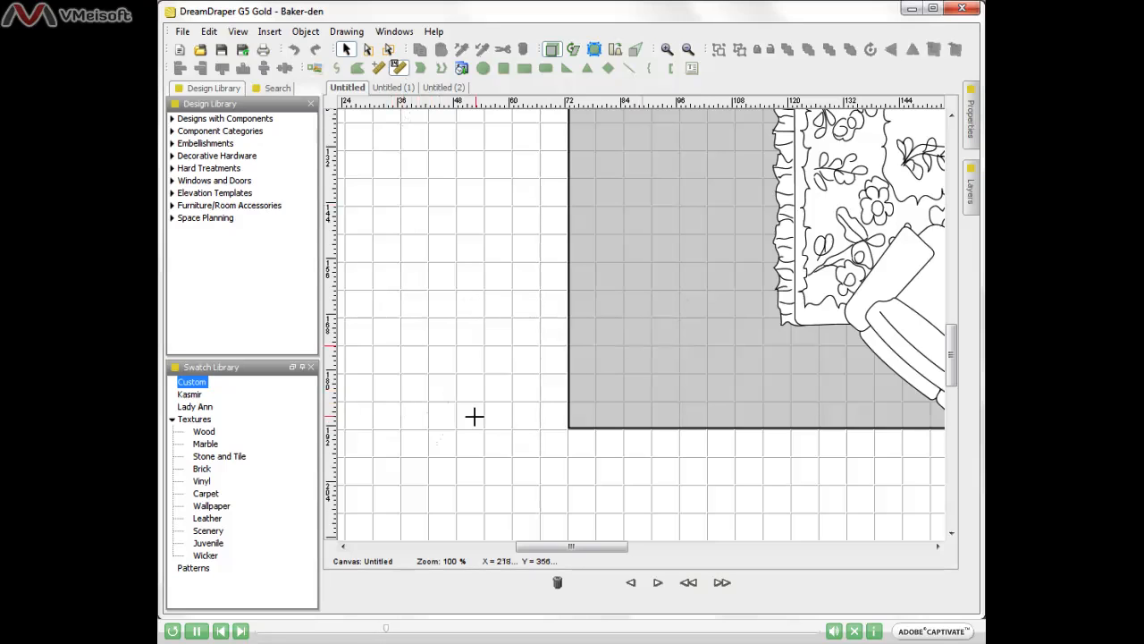
pyautogui.click(416, 434)
pyautogui.click(528, 434)
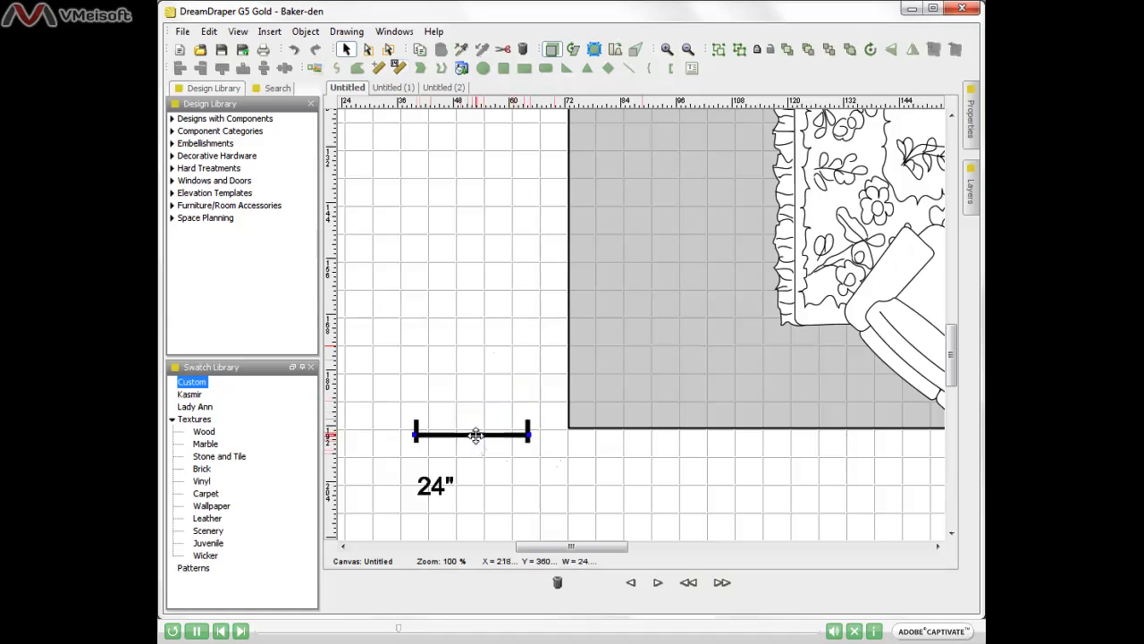
pyautogui.moveTo(473, 434); pyautogui.dragTo(518, 443)
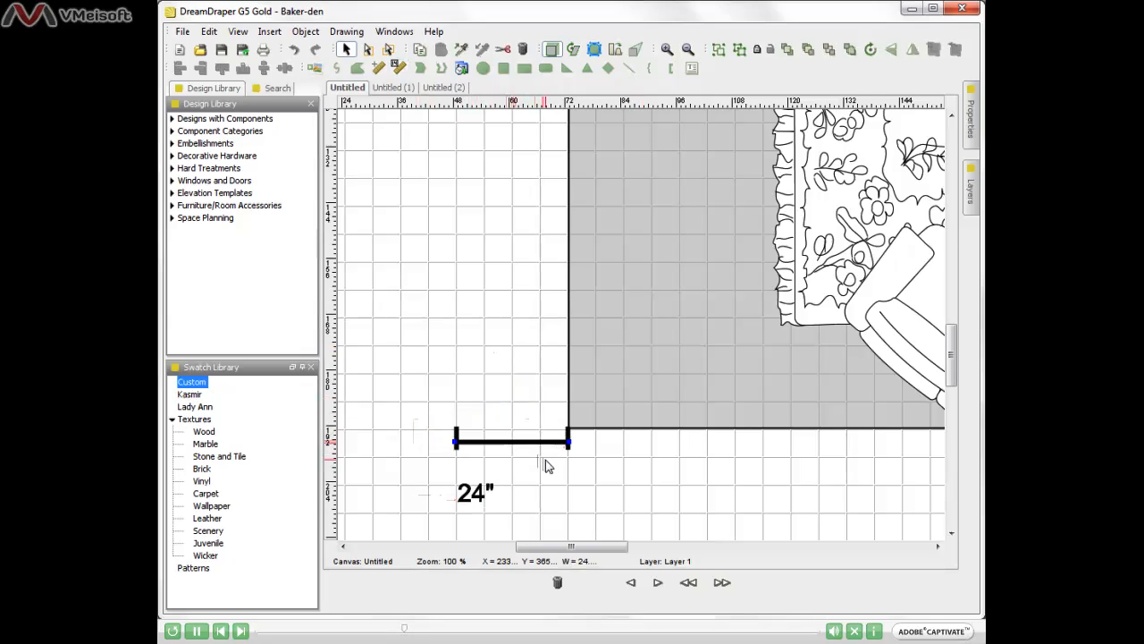
# Step: Place a 36-inch vertical dimension line and move it so its lower end meets the left end of the 24-inch dimension line
pyautogui.click(398, 70)
pyautogui.click(414, 267)
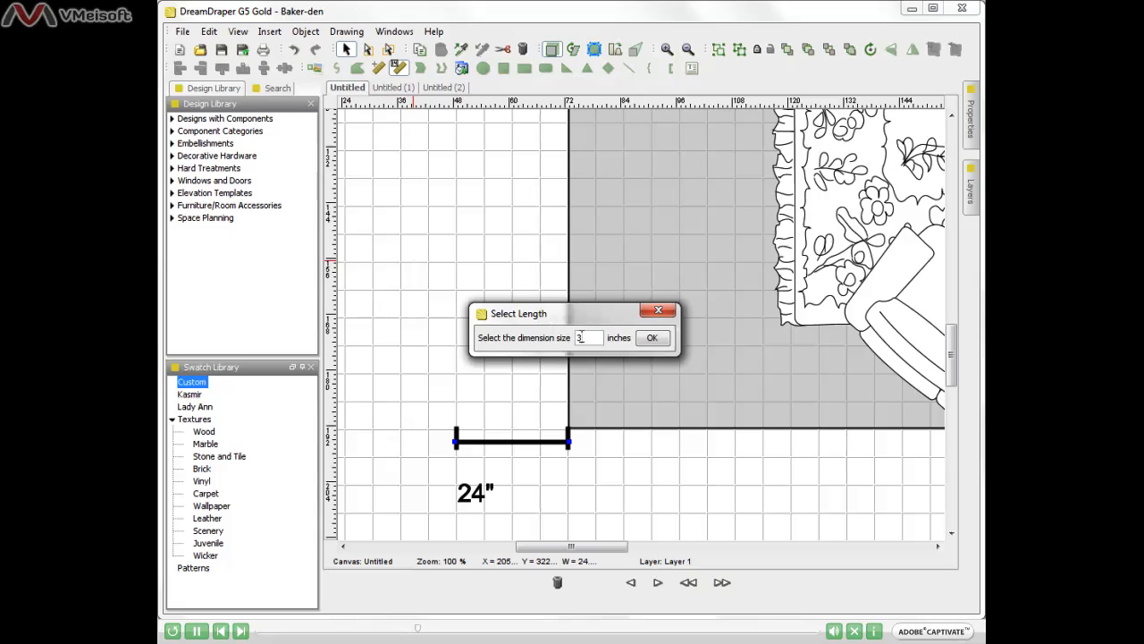
pyautogui.write('36')
pyautogui.click(651, 338)
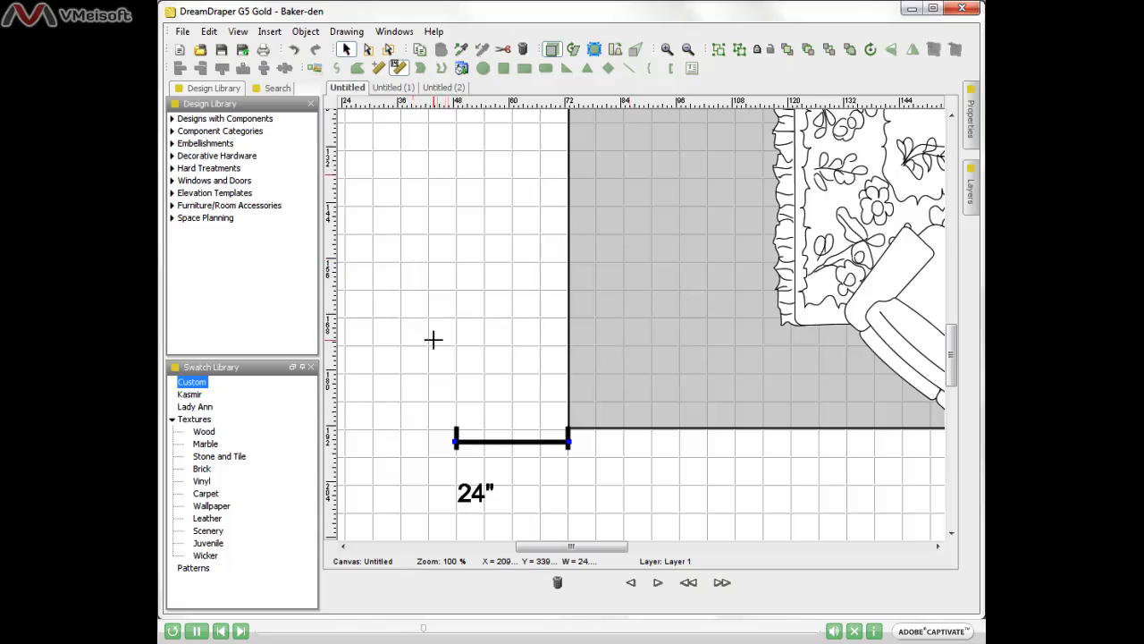
pyautogui.click(417, 178)
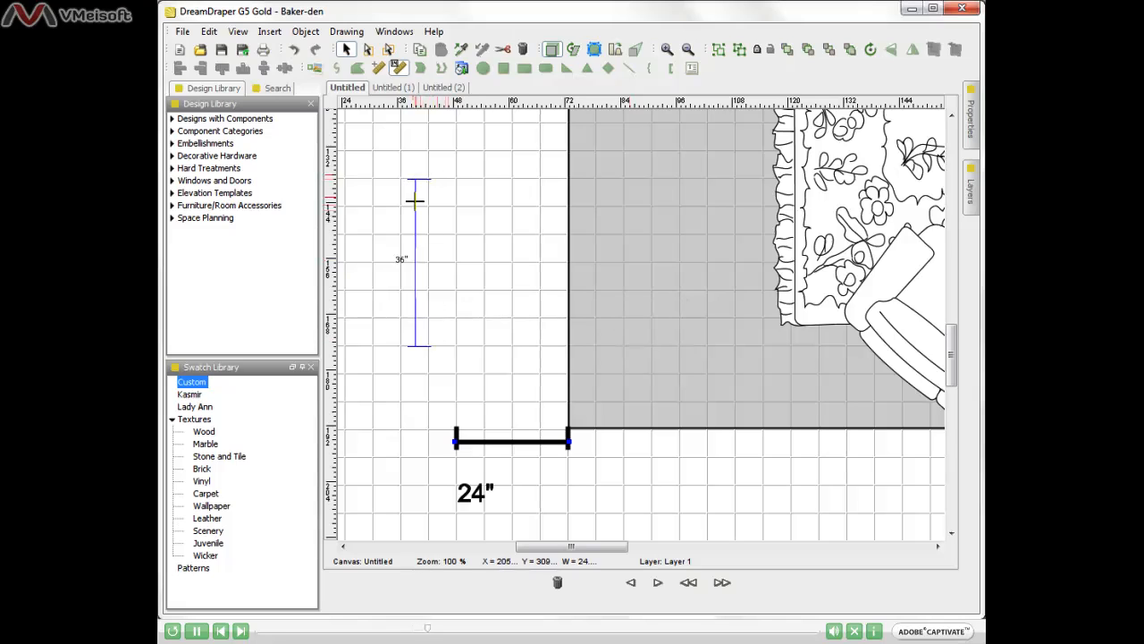
pyautogui.click(418, 307)
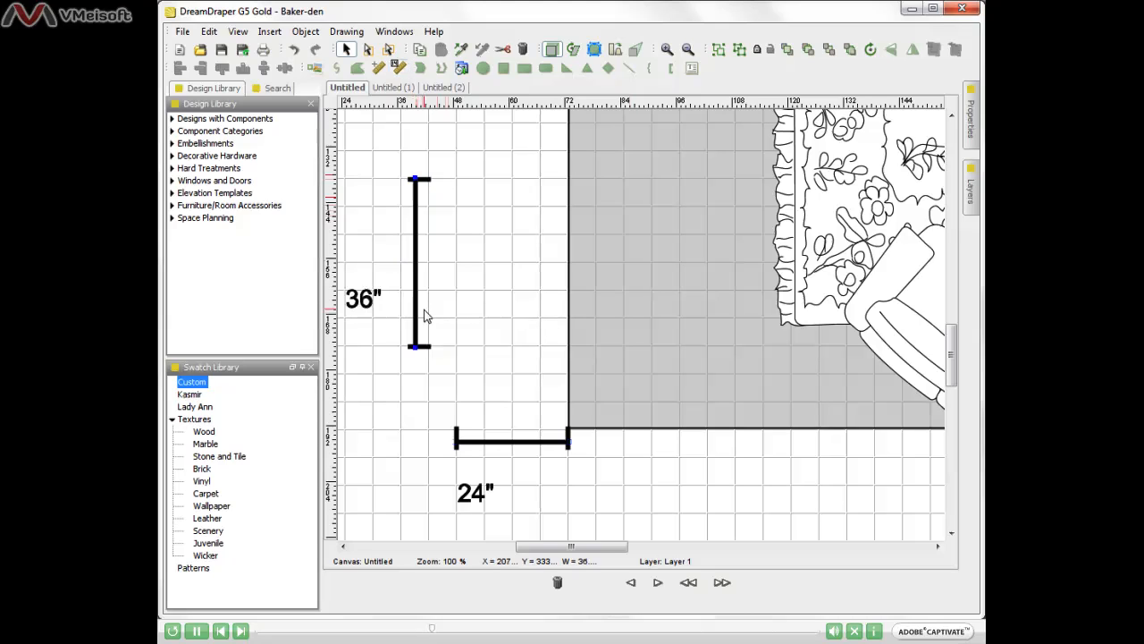
pyautogui.moveTo(417, 273); pyautogui.dragTo(430, 323)
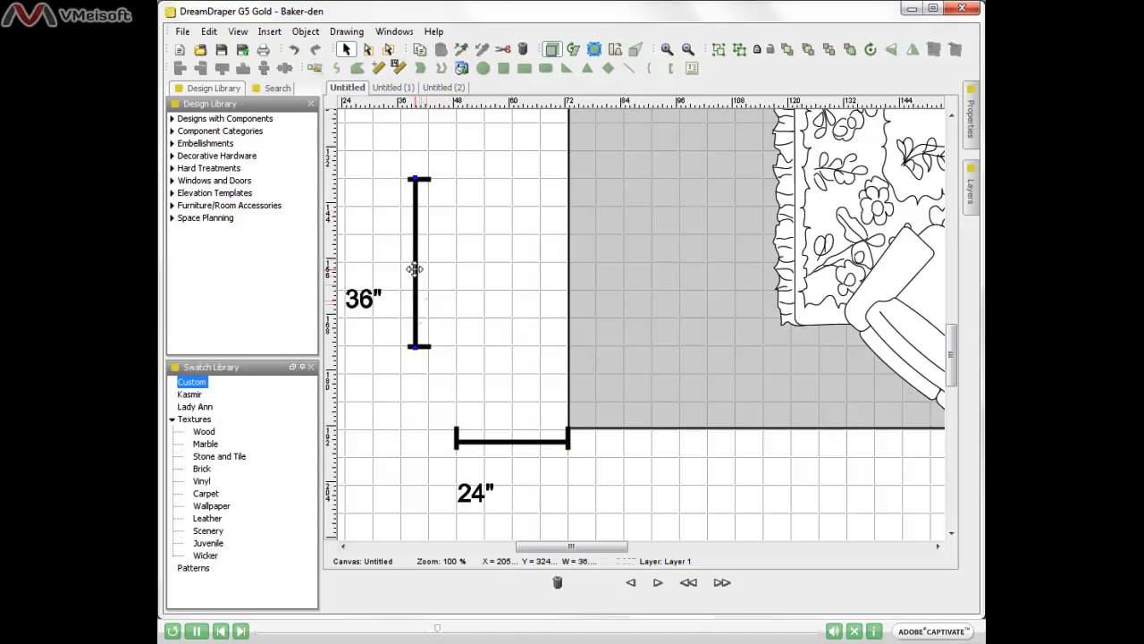
pyautogui.moveTo(417, 269); pyautogui.dragTo(457, 351)
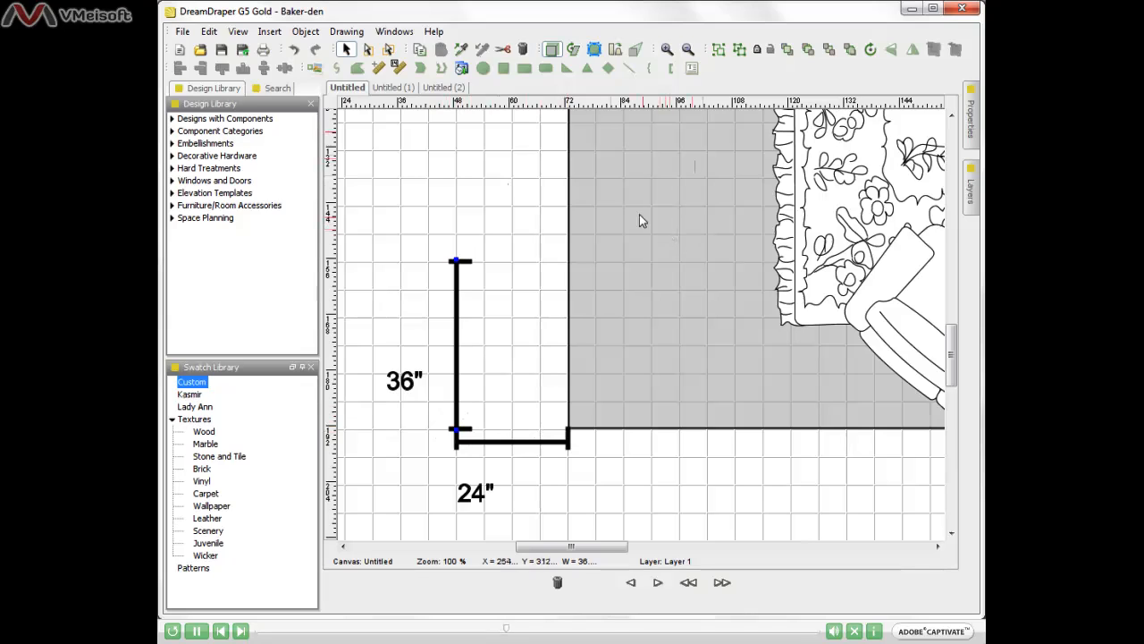
# Step: In Edit Points Mode, add points along the floor's lower left wall and pull two outward to form a 24 by 36 inch alcove
pyautogui.click(551, 51)
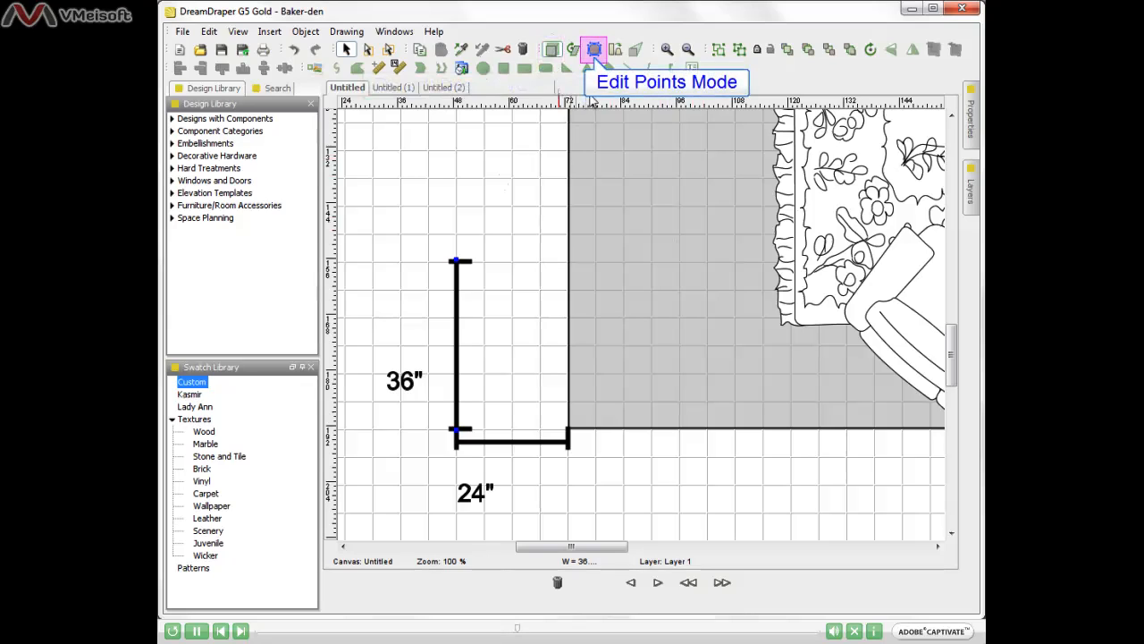
pyautogui.click(620, 177)
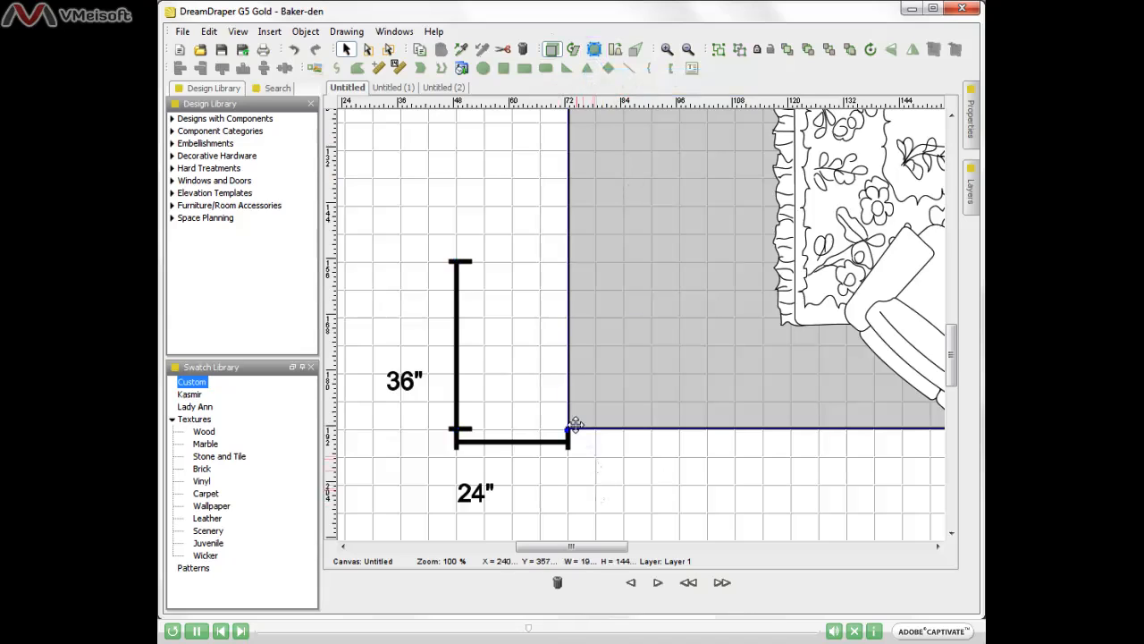
pyautogui.click(595, 50)
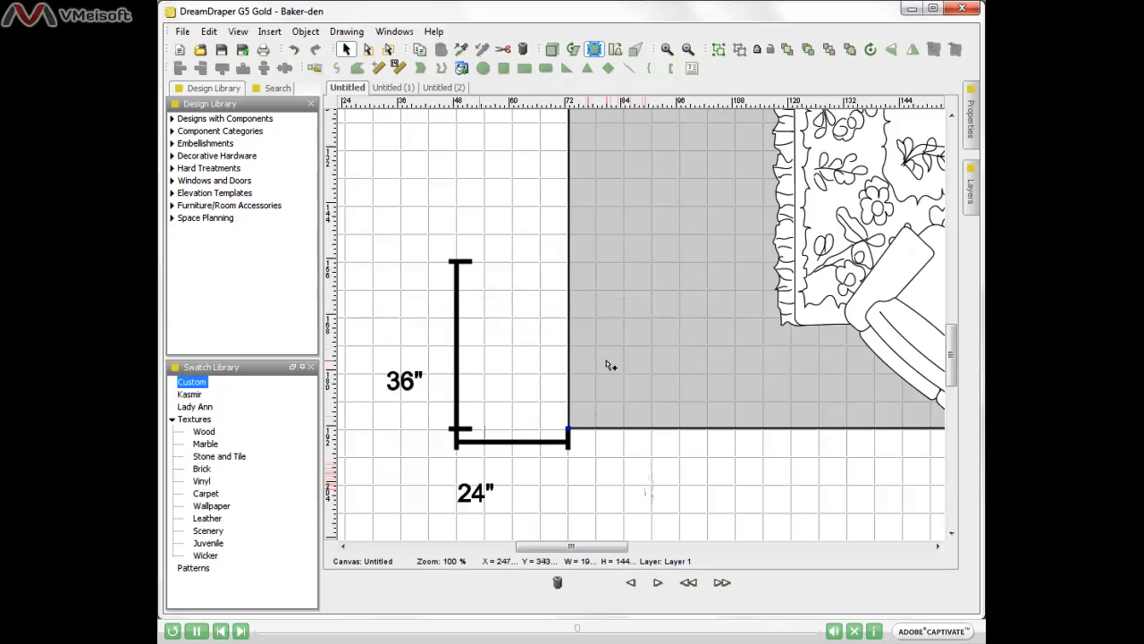
pyautogui.click(569, 290)
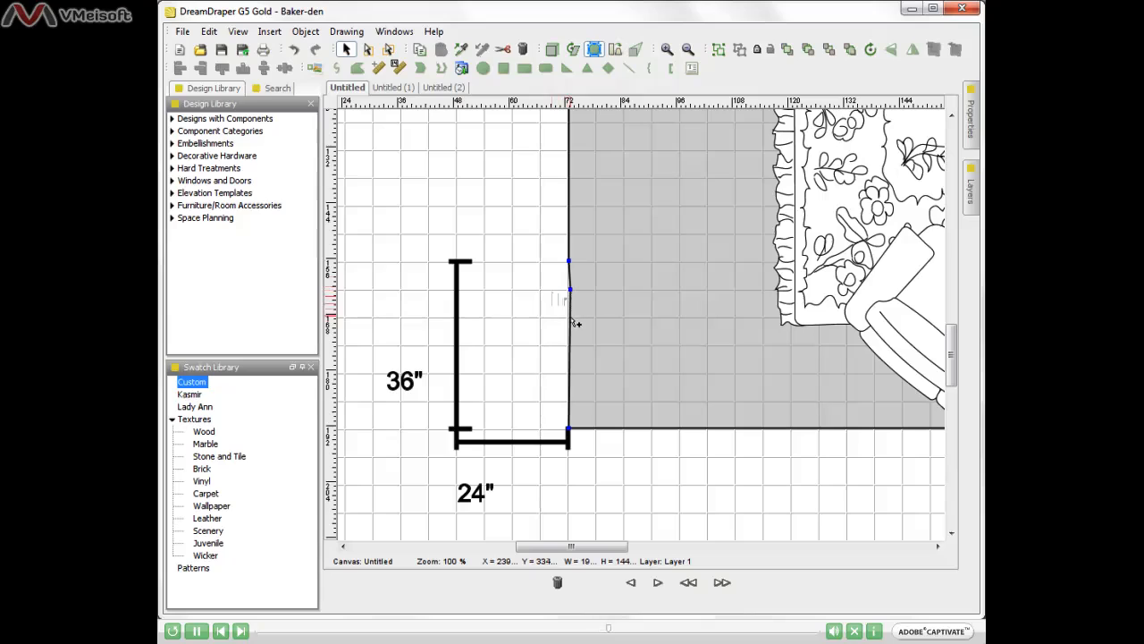
pyautogui.click(571, 318)
pyautogui.moveTo(571, 299); pyautogui.dragTo(455, 262)
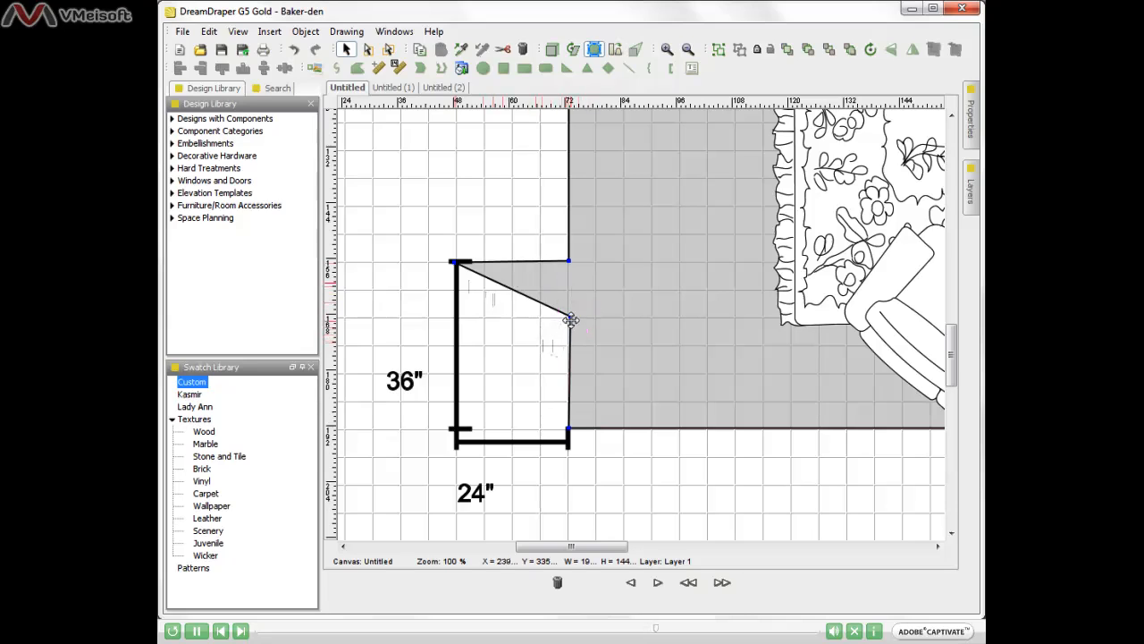
pyautogui.moveTo(571, 319); pyautogui.dragTo(460, 436)
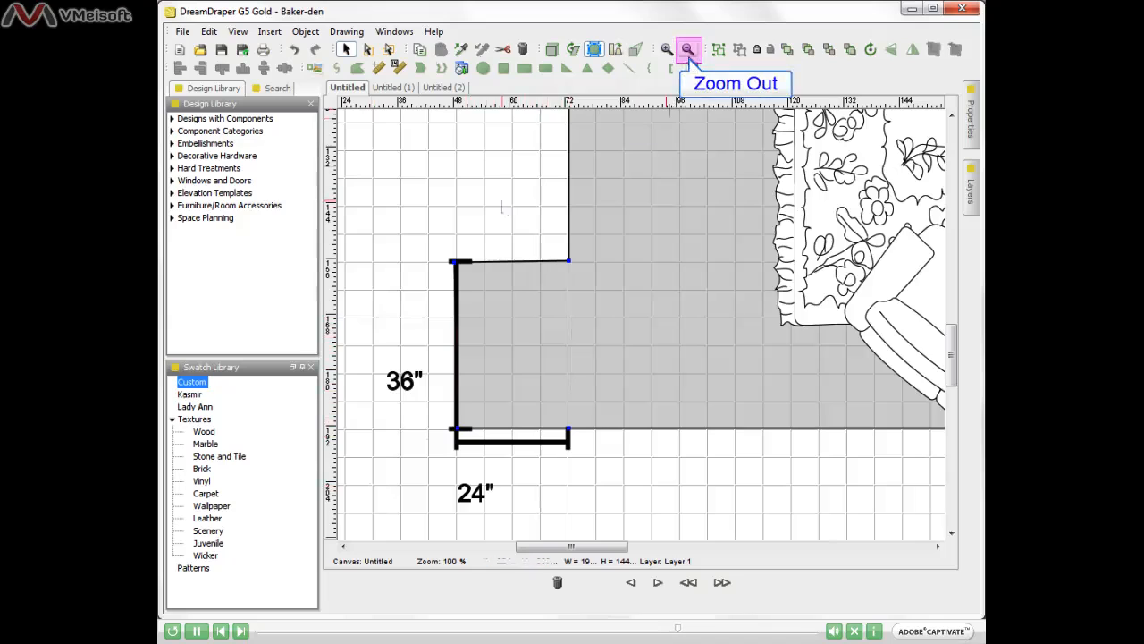
# Step: Return to Default Design Mode and delete the 24-inch and 36-inch dimension lines beside the alcove
pyautogui.click(689, 50)
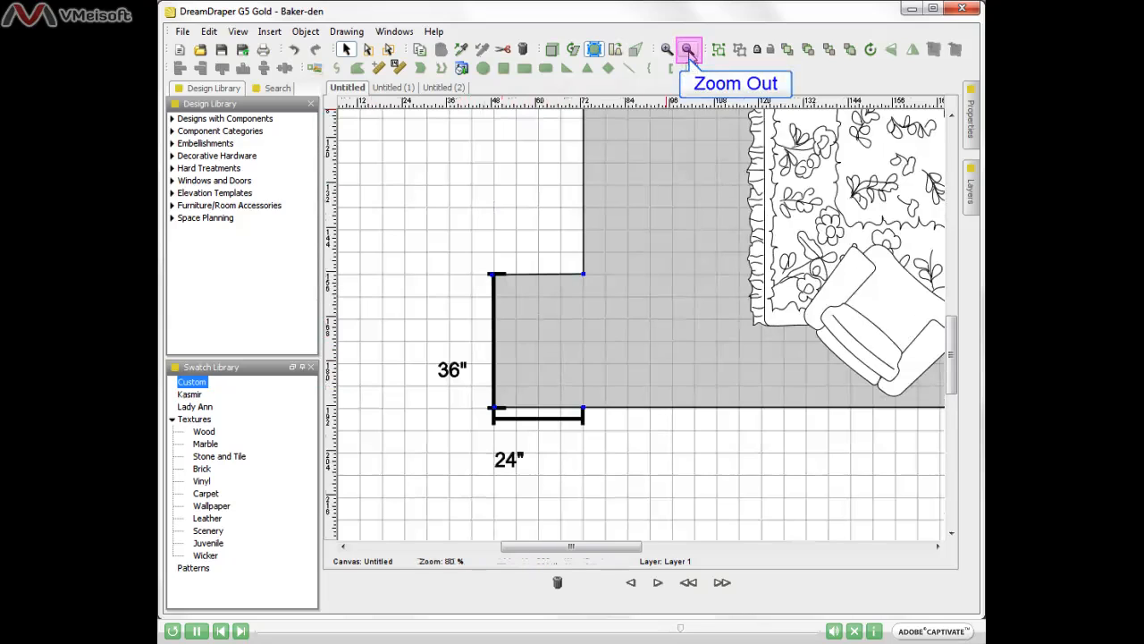
pyautogui.click(689, 50)
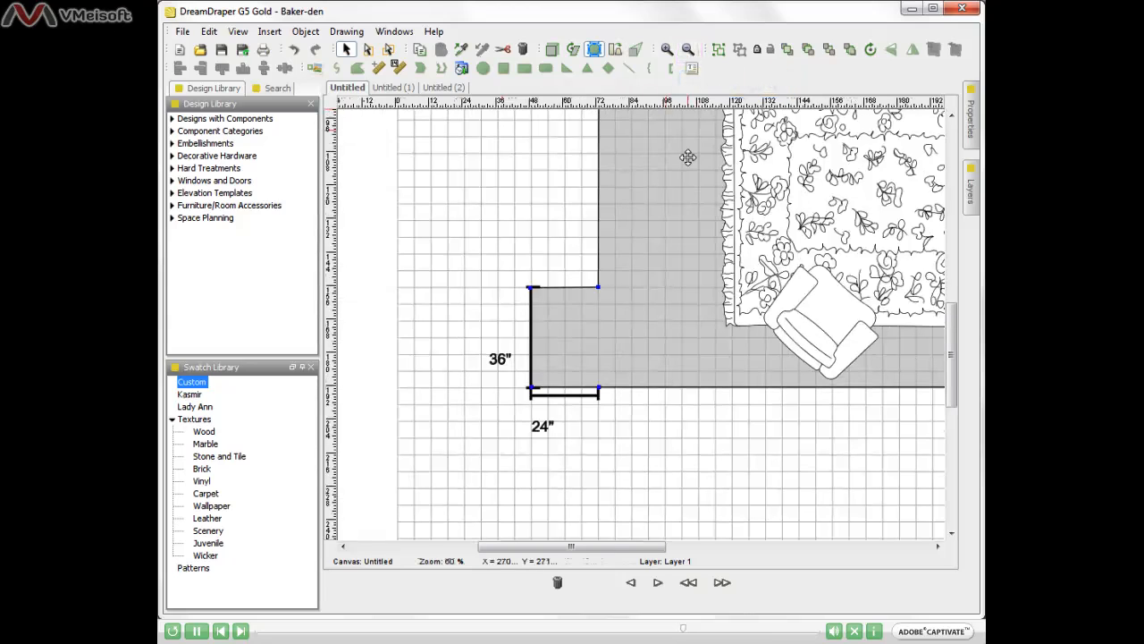
pyautogui.moveTo(628, 542); pyautogui.dragTo(672, 543)
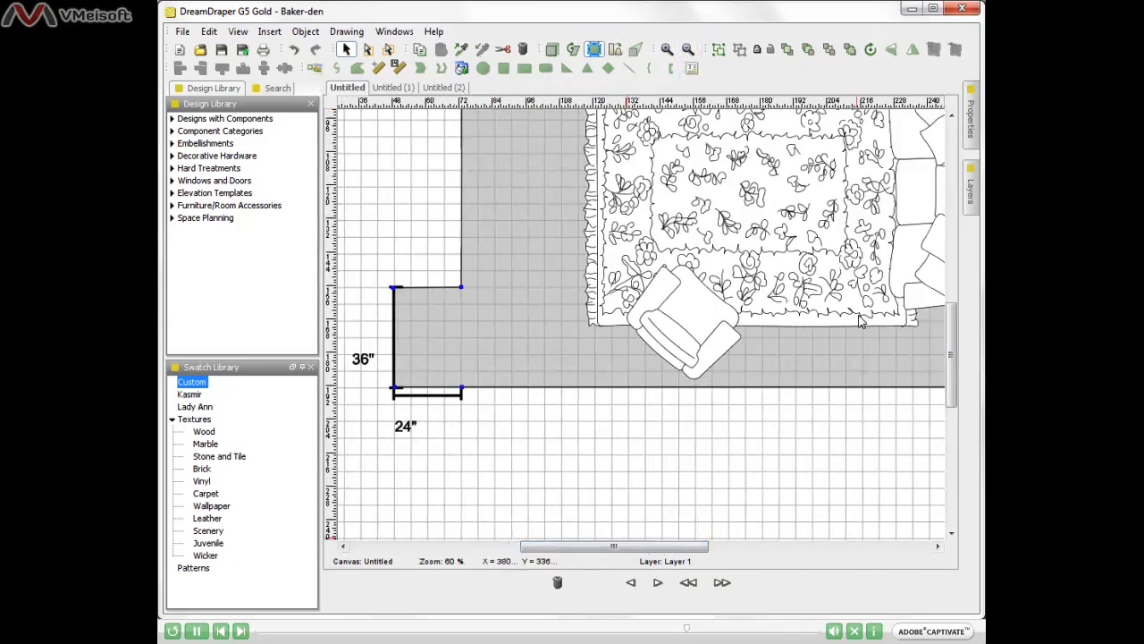
pyautogui.click(688, 50)
pyautogui.click(689, 50)
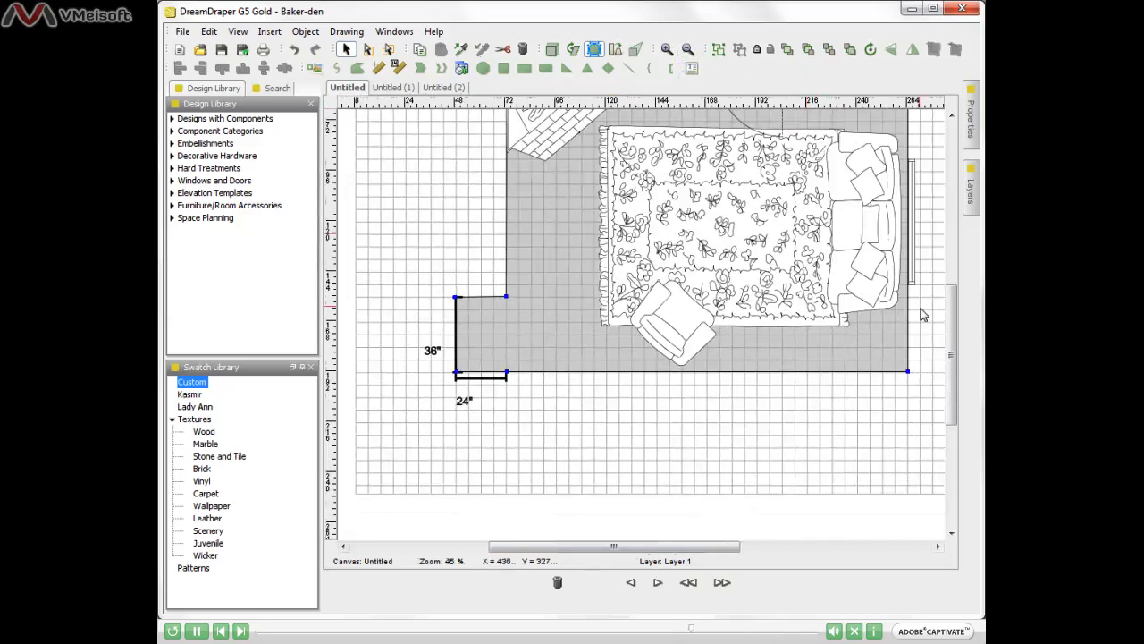
pyautogui.moveTo(955, 333); pyautogui.dragTo(955, 302)
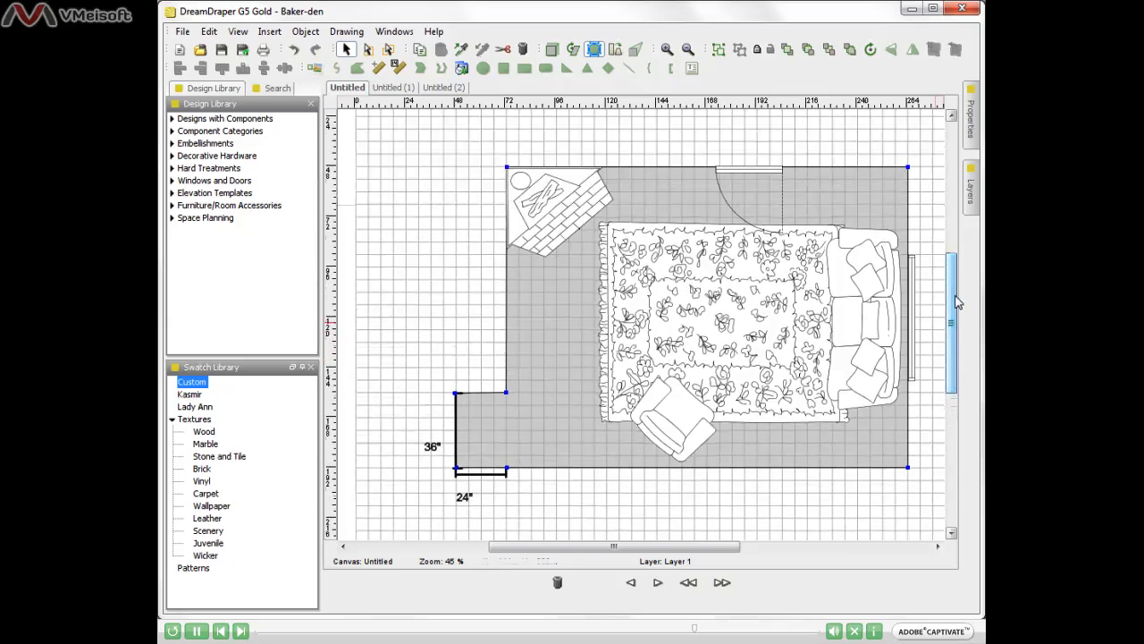
pyautogui.moveTo(723, 549); pyautogui.dragTo(741, 551)
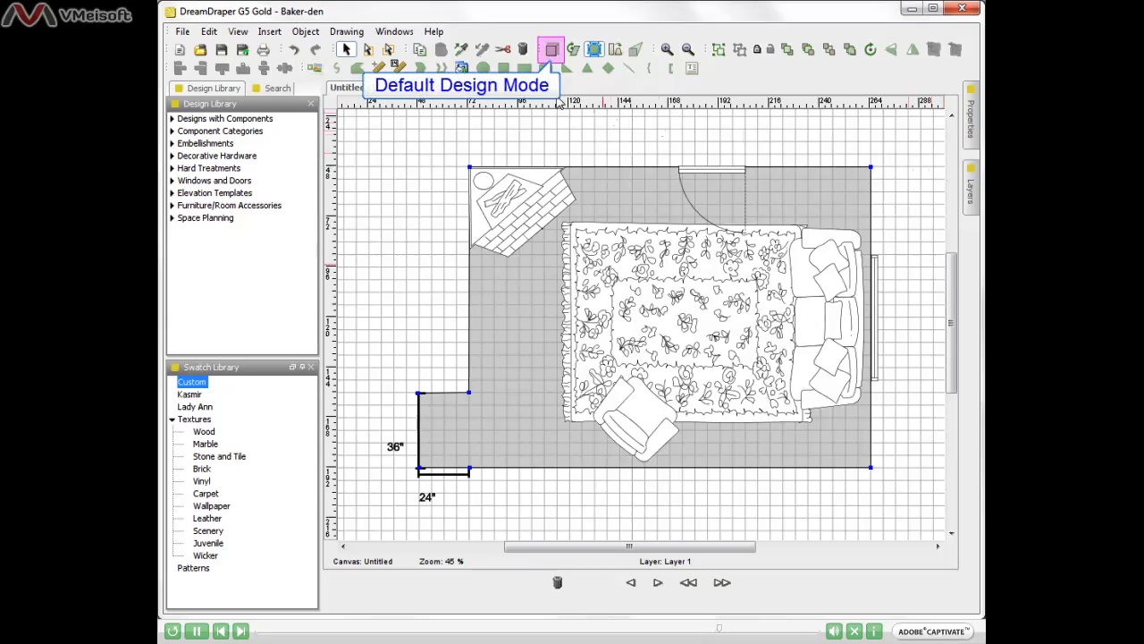
pyautogui.click(552, 52)
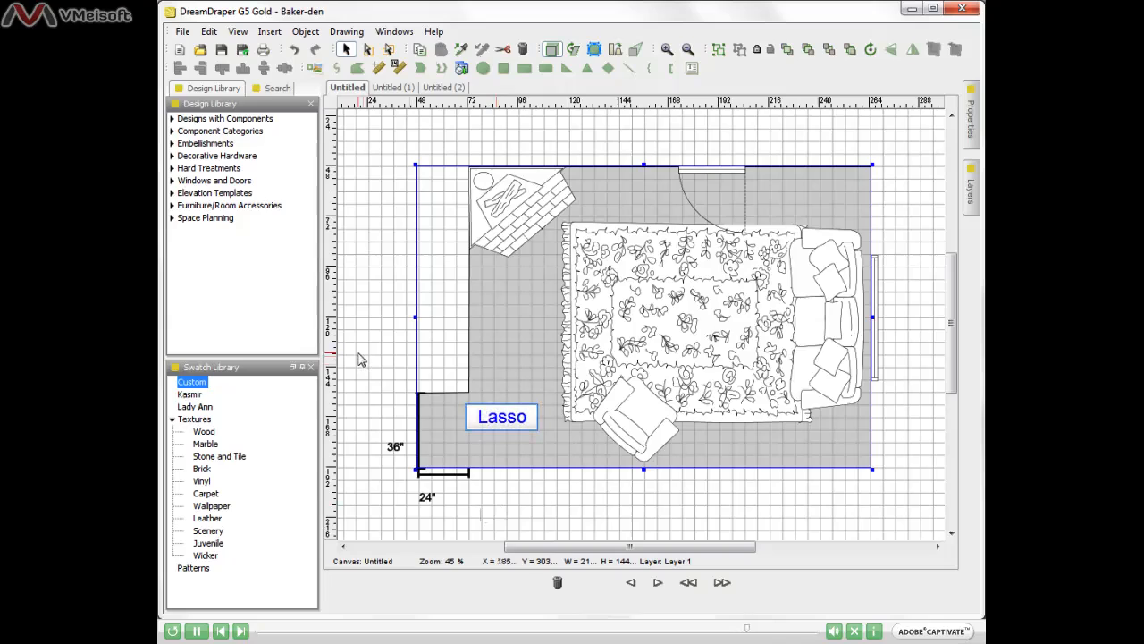
pyautogui.moveTo(359, 355); pyautogui.dragTo(516, 534)
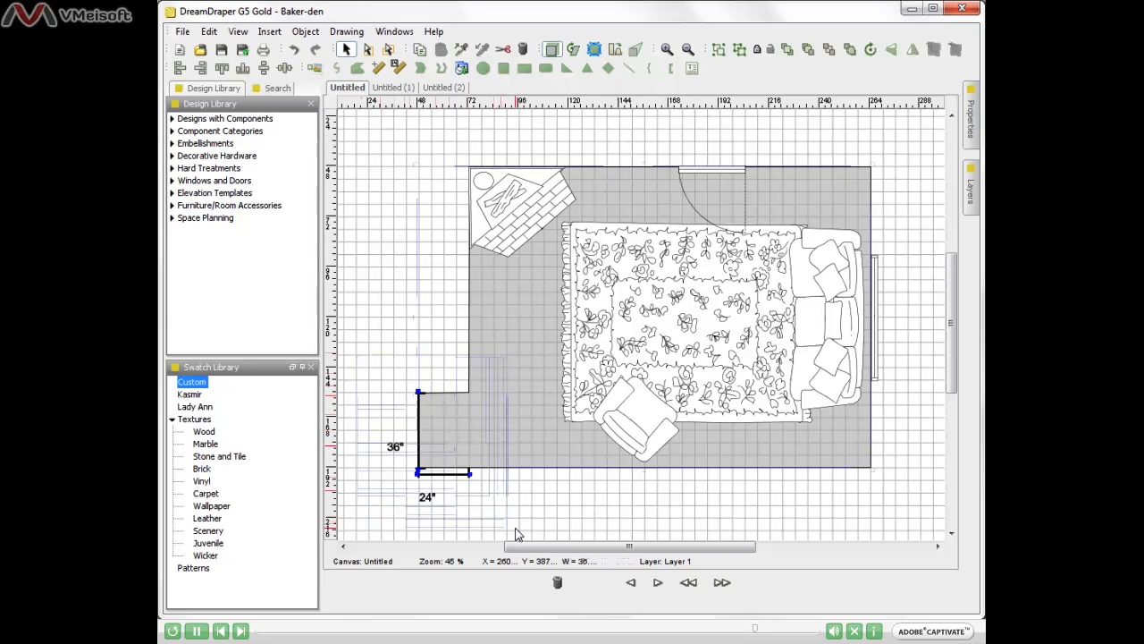
pyautogui.press('Delete')
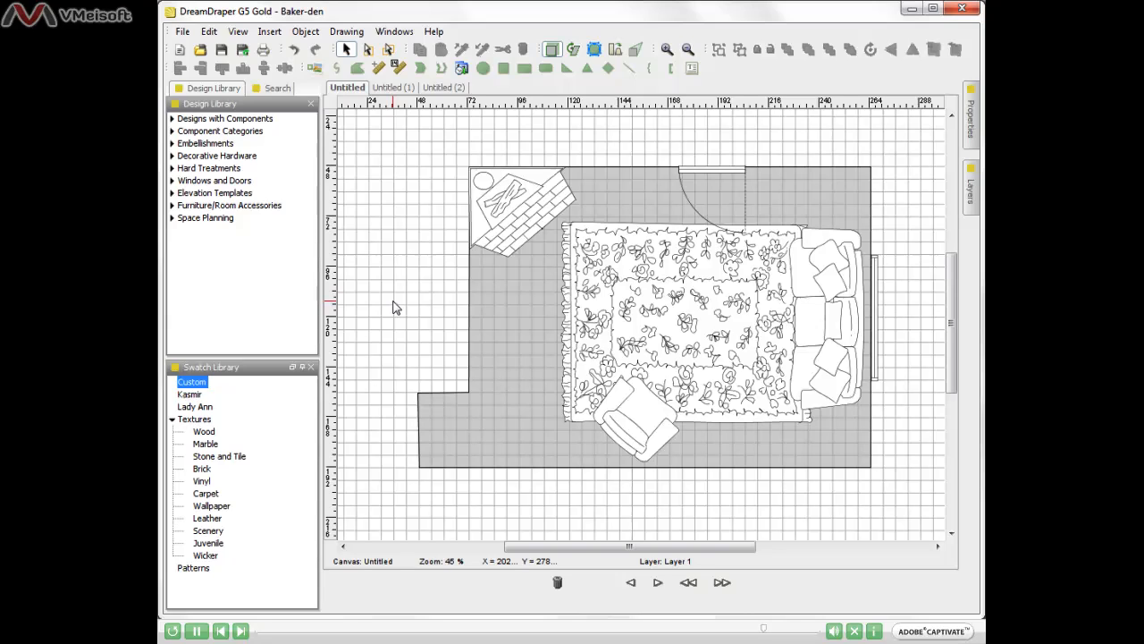
# Step: Apply the Cherry wood texture to the den floor, then close the texture browser and deselect the floor
pyautogui.click(486, 319)
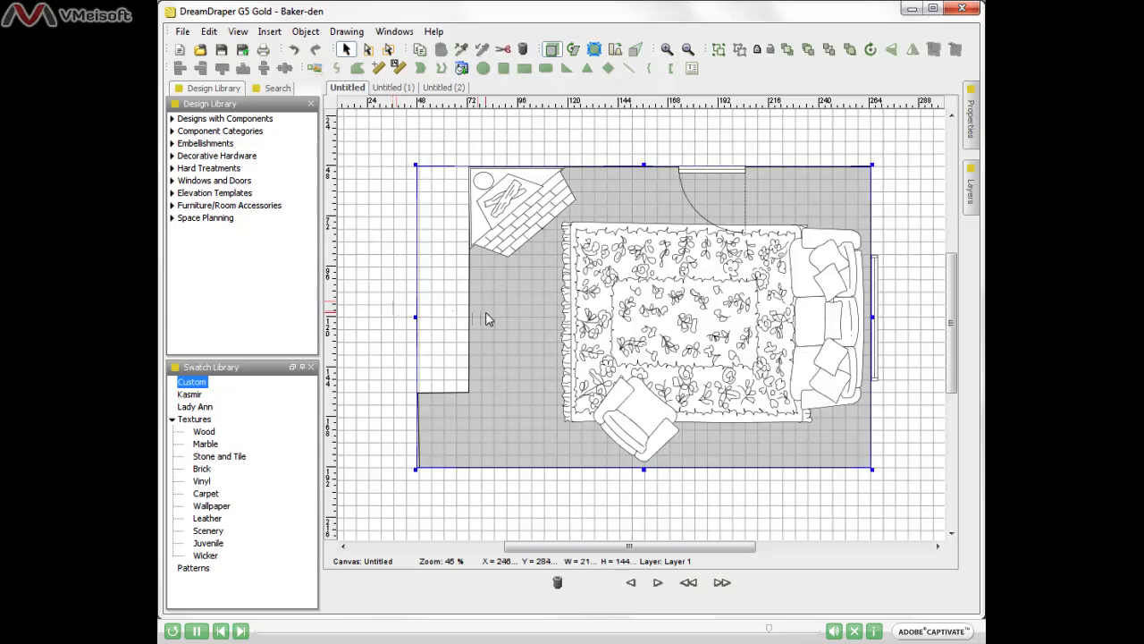
pyautogui.click(207, 434)
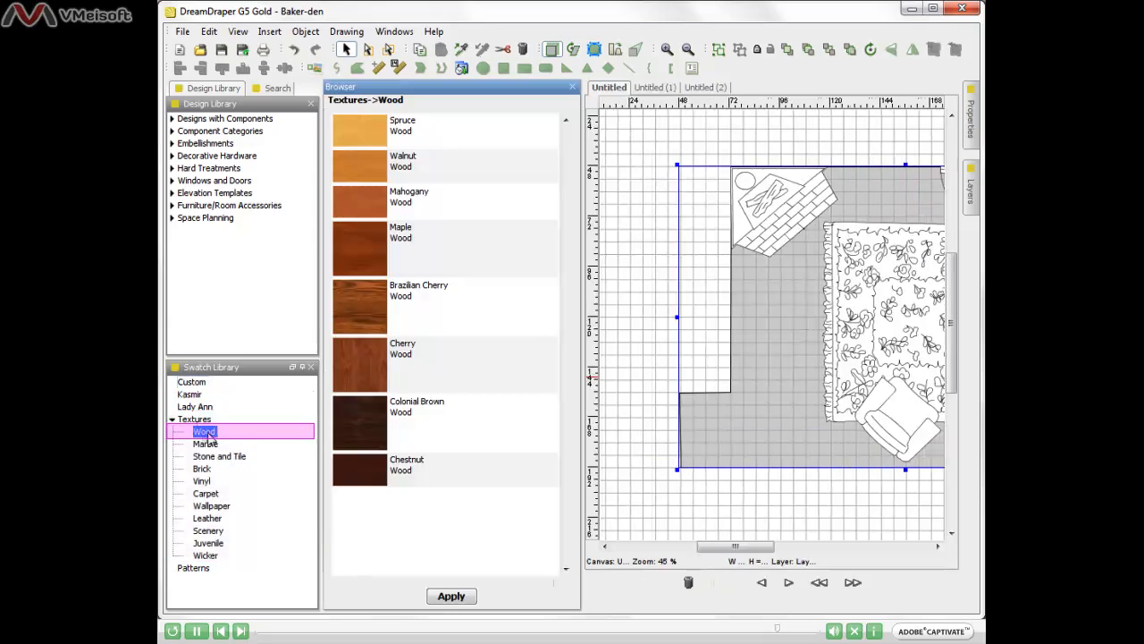
pyautogui.doubleClick(362, 358)
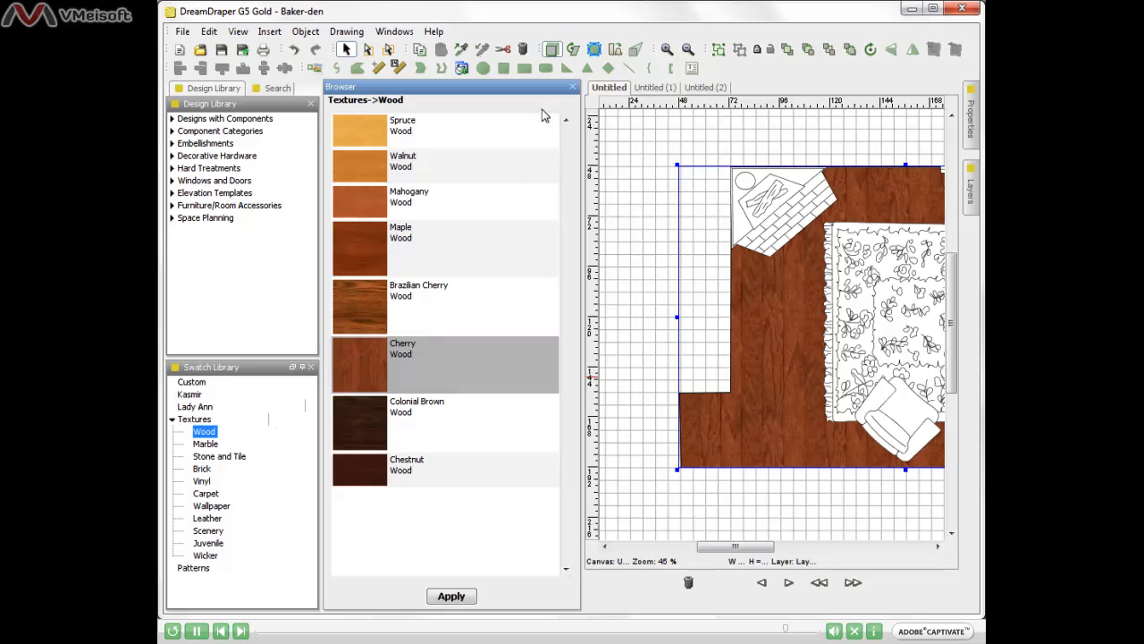
pyautogui.click(572, 87)
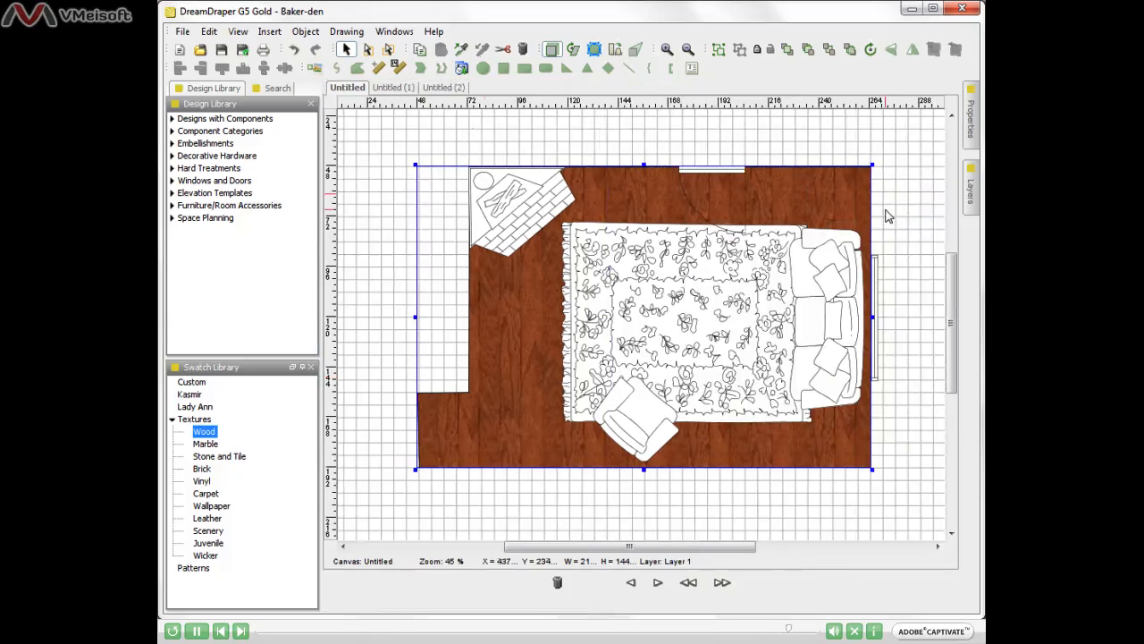
pyautogui.click(922, 211)
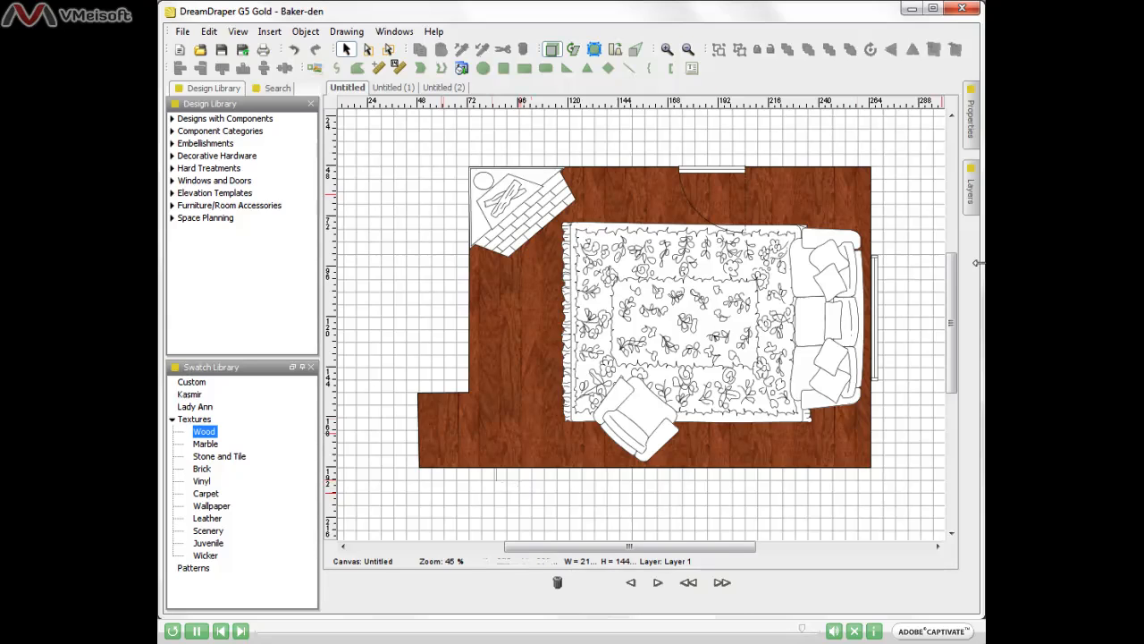
# Step: Lock Layer 1 and make Layer 2 the active layer, then collapse the layer list
pyautogui.click(970, 187)
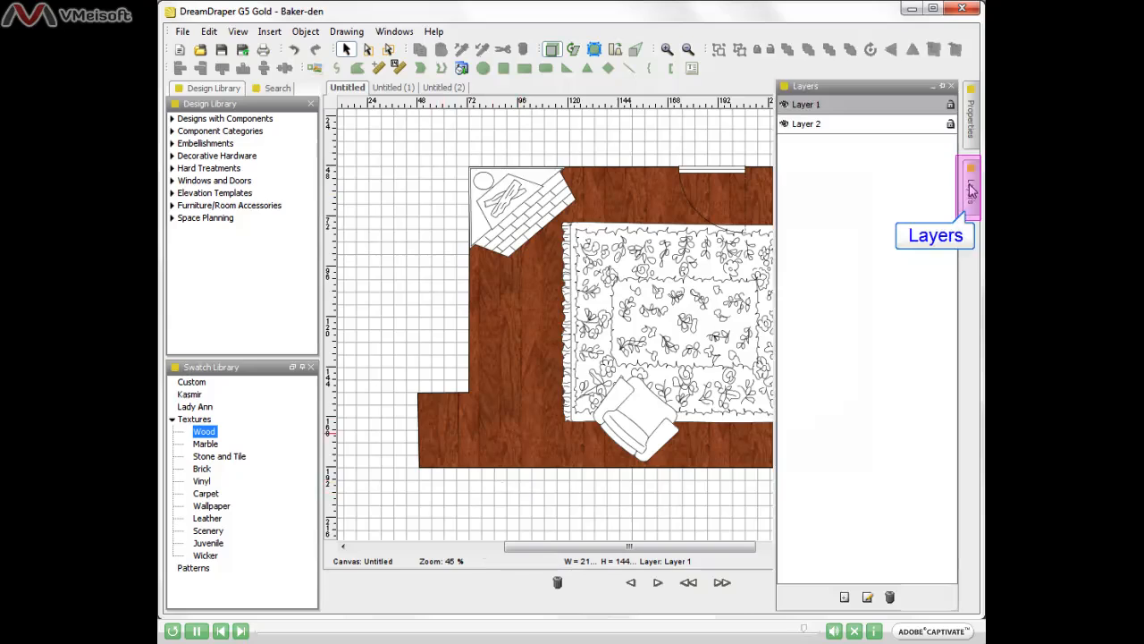
pyautogui.click(951, 105)
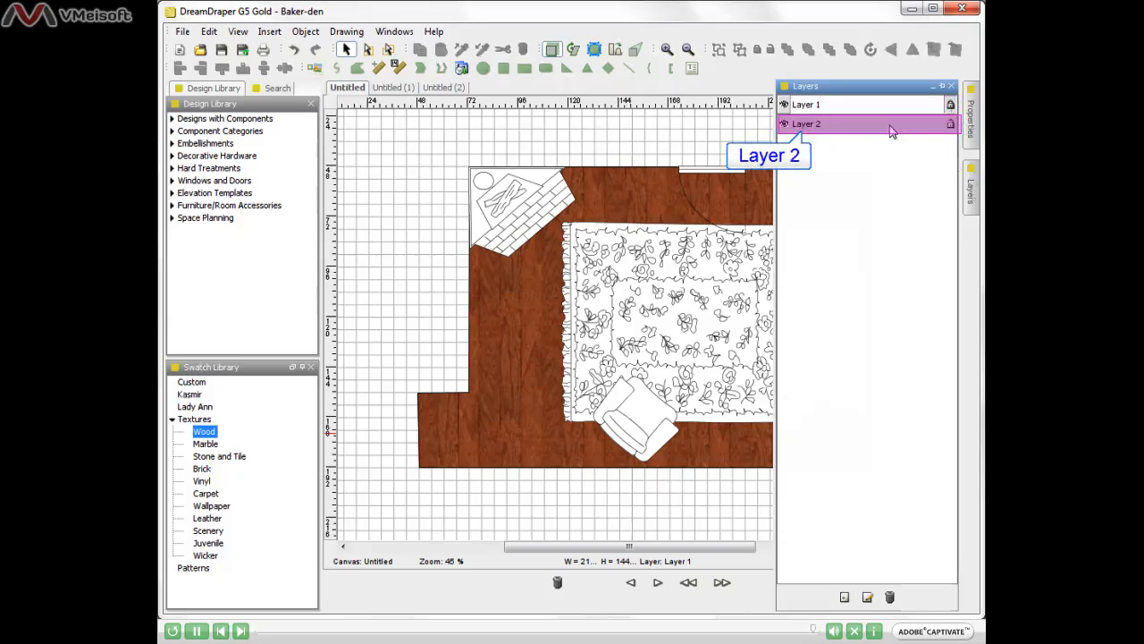
pyautogui.click(891, 131)
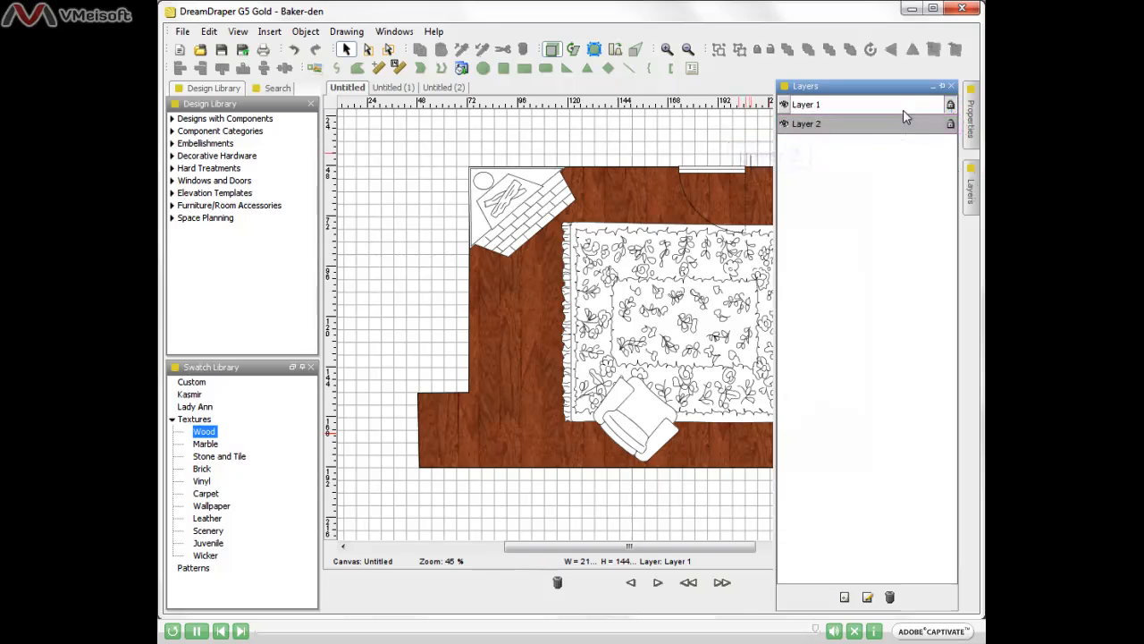
pyautogui.click(943, 87)
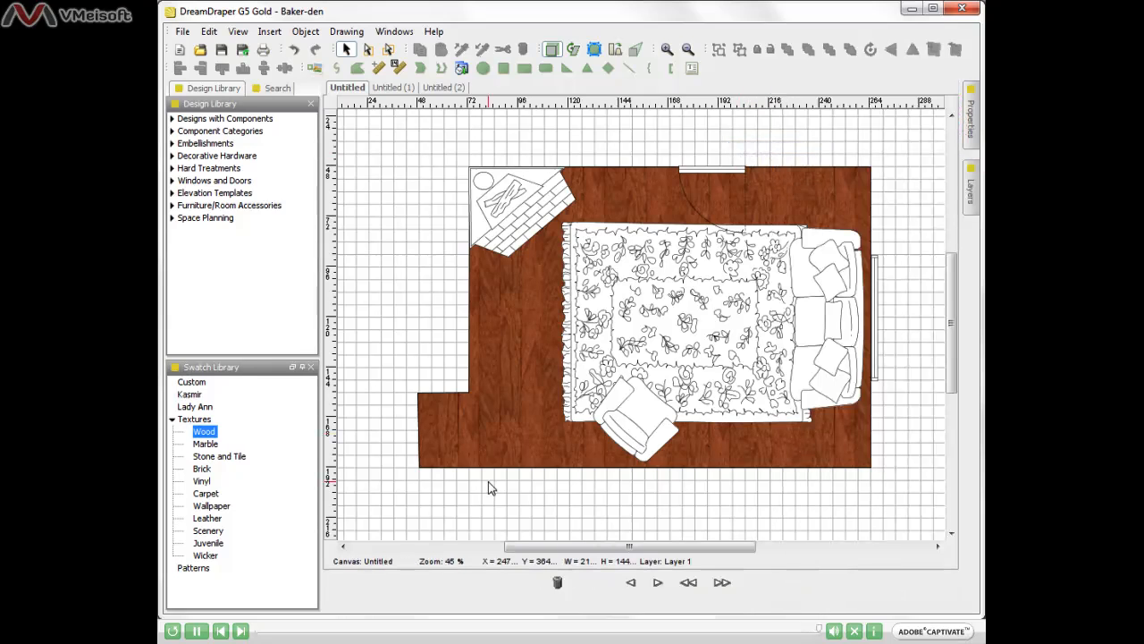